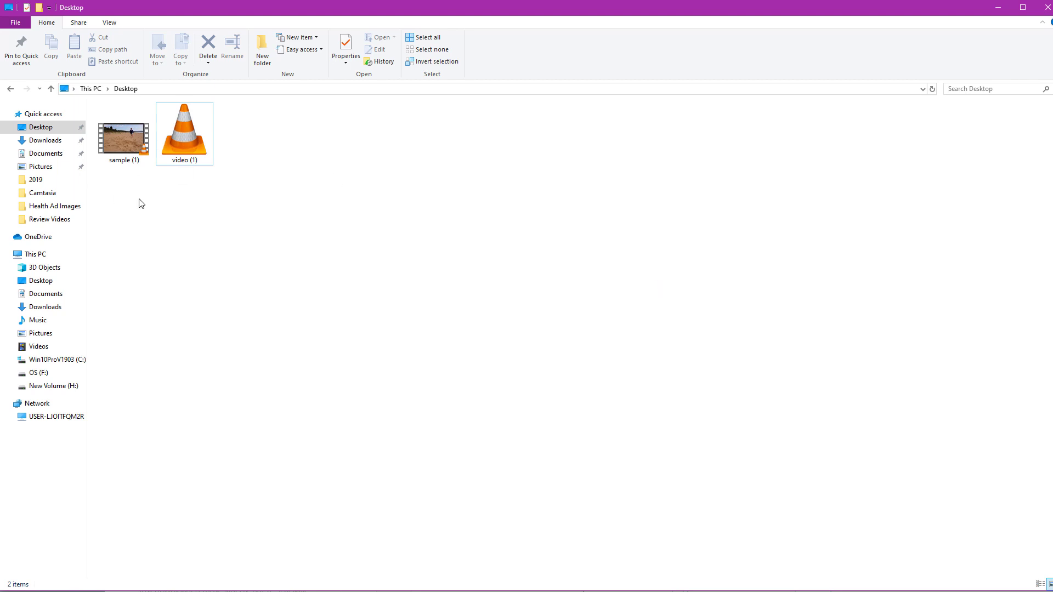
Play video (1) in VLC, which shows only a black screen, and nudge the window down.
{"action": "double_click", "coordinate": [177, 144]}
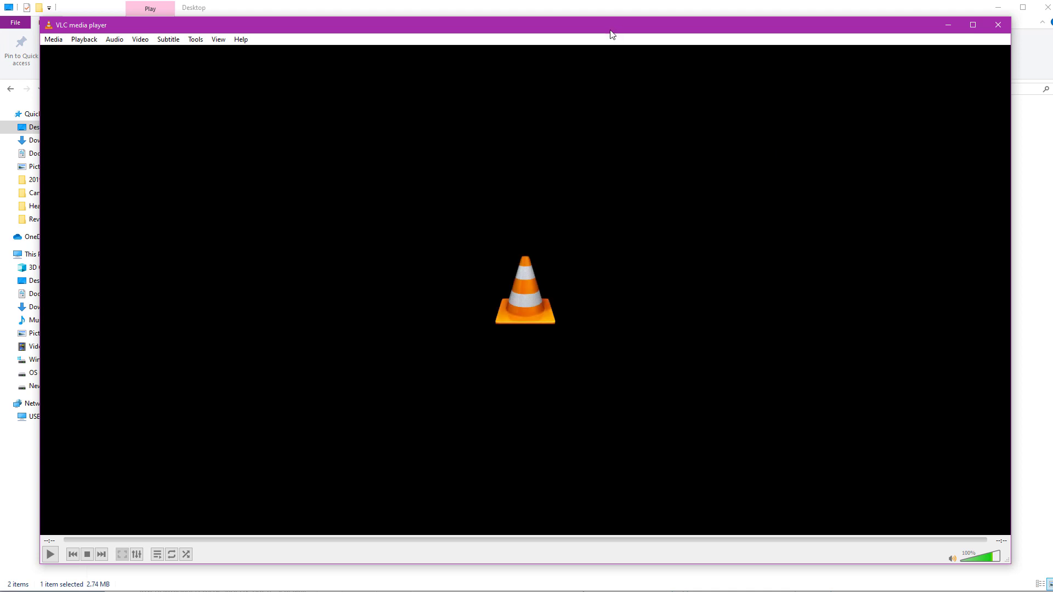
{"action": "left_click_drag", "start_coordinate": [610, 30], "coordinate": [614, 42]}
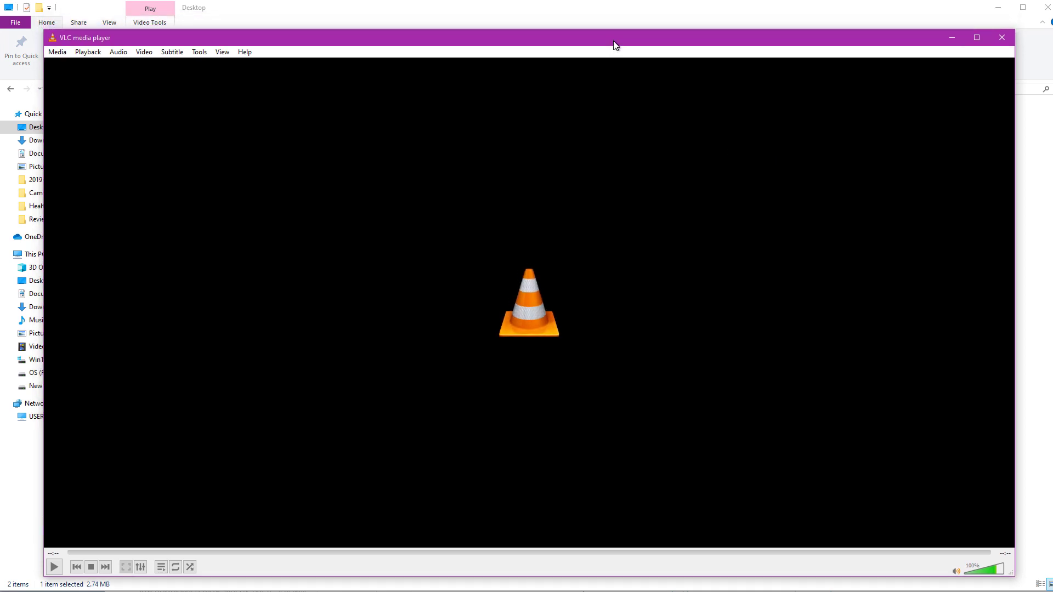
Close VLC and select among the two Desktop video files, ending on sample (1).
{"action": "left_click", "coordinate": [1001, 37]}
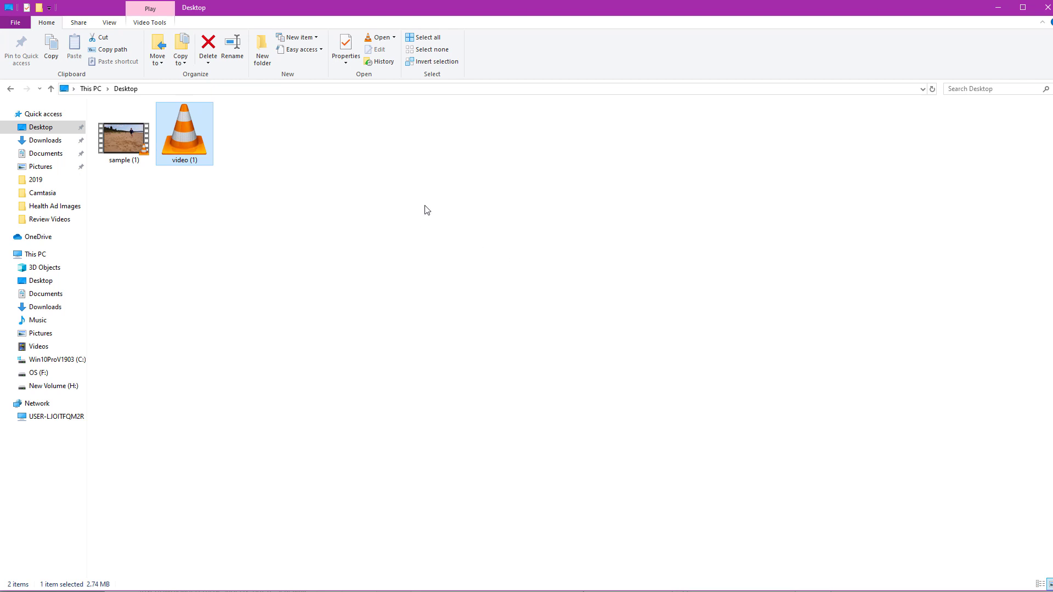
{"action": "left_click_drag", "start_coordinate": [266, 145], "coordinate": [123, 136]}
{"action": "left_click", "coordinate": [315, 148]}
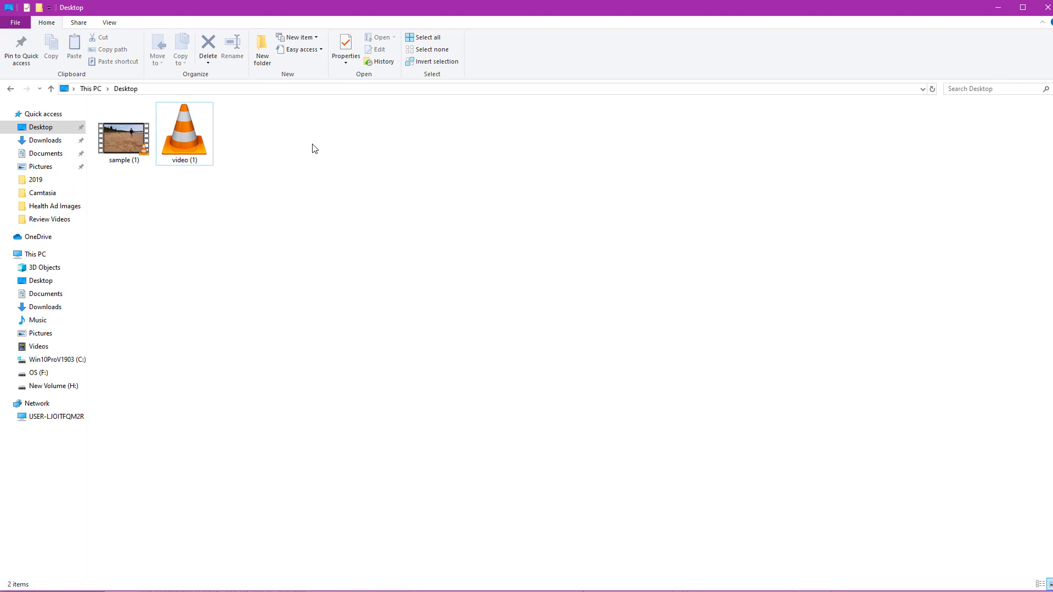
{"action": "left_click_drag", "start_coordinate": [282, 145], "coordinate": [127, 144]}
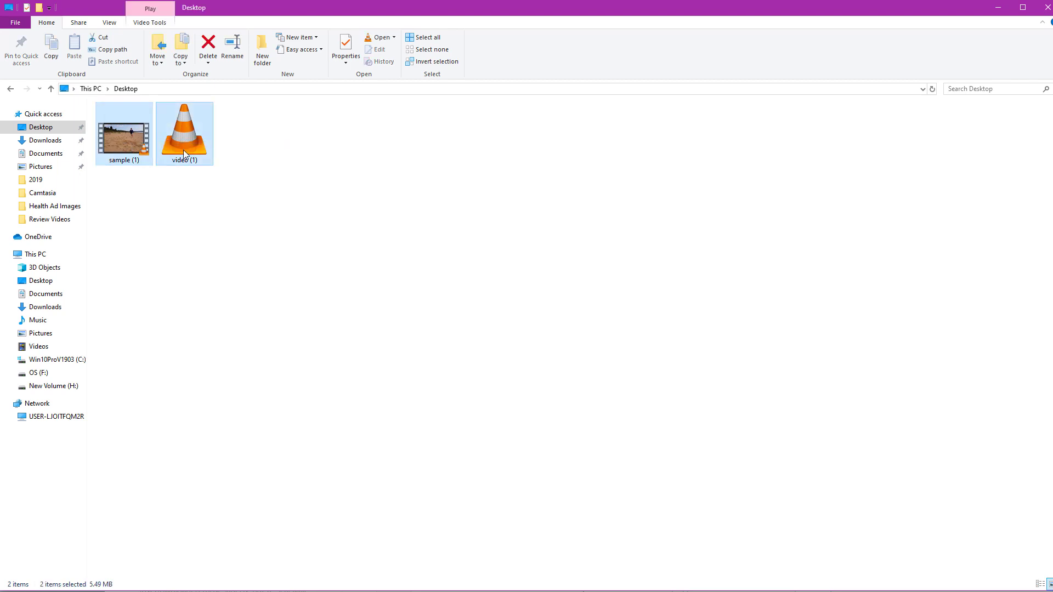
{"action": "left_click", "coordinate": [185, 143]}
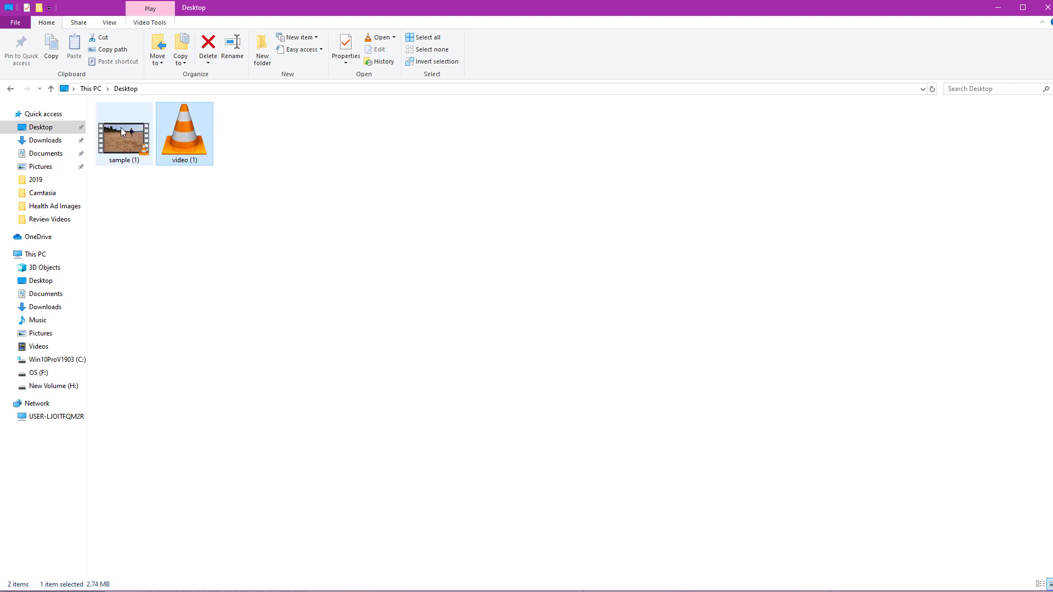
{"action": "left_click", "coordinate": [118, 144]}
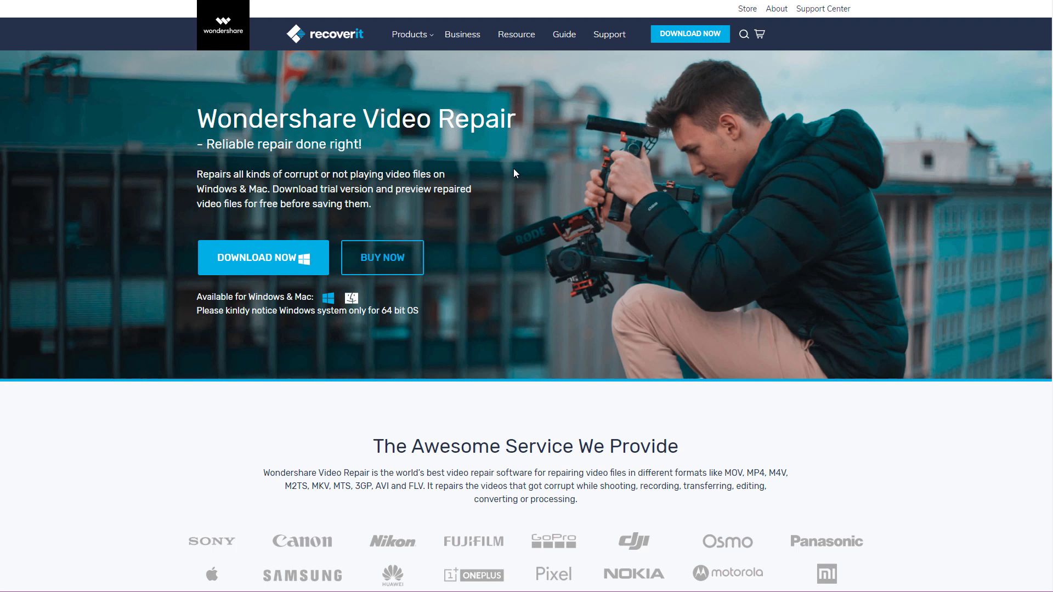
{"action": "scroll", "coordinate": [634, 189], "scroll_direction": "down", "scroll_amount": 2}
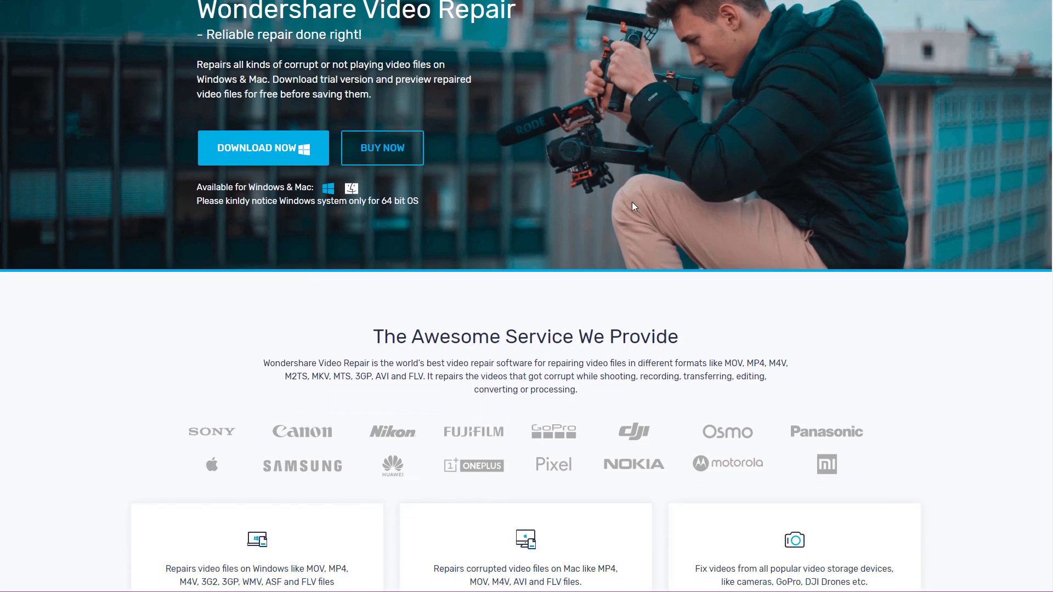
{"action": "scroll", "coordinate": [633, 207], "scroll_direction": "down", "scroll_amount": 2}
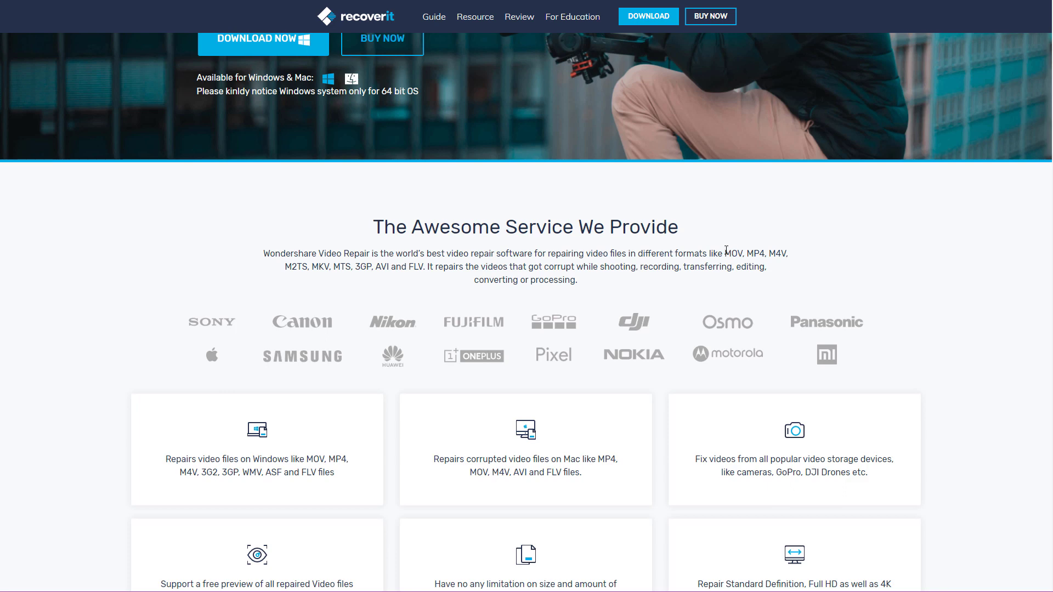
{"action": "left_click_drag", "start_coordinate": [724, 253], "coordinate": [741, 251]}
{"action": "left_click", "coordinate": [728, 251]}
{"action": "left_click_drag", "start_coordinate": [726, 251], "coordinate": [775, 254]}
{"action": "left_click", "coordinate": [756, 255]}
{"action": "left_click_drag", "start_coordinate": [296, 268], "coordinate": [442, 270]}
{"action": "left_click", "coordinate": [531, 269]}
{"action": "scroll", "coordinate": [623, 227], "scroll_direction": "down", "scroll_amount": 4}
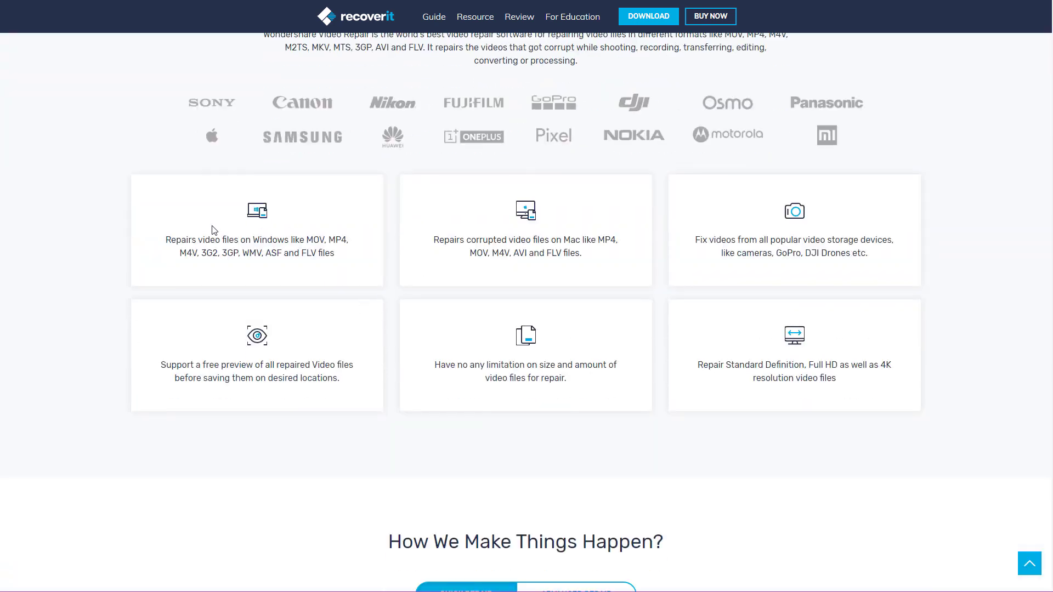
{"action": "left_click_drag", "start_coordinate": [212, 237], "coordinate": [282, 253]}
{"action": "left_click", "coordinate": [508, 251]}
{"action": "scroll", "coordinate": [650, 371], "scroll_direction": "up", "scroll_amount": 8}
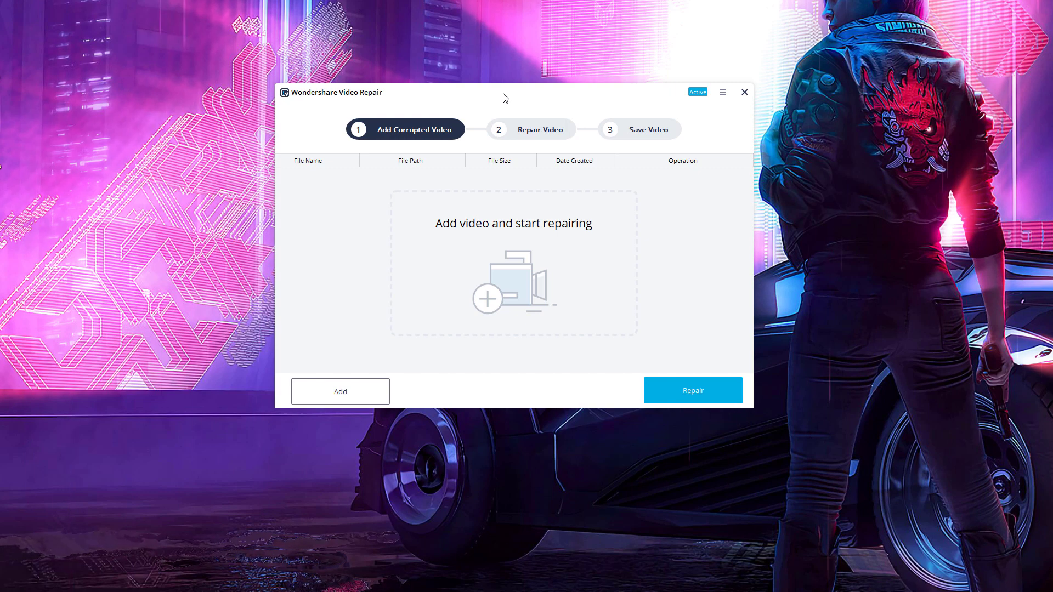
Add video (1).mp4 to the corrupted-video list and run a standard repair on it.
{"action": "left_click", "coordinate": [516, 256]}
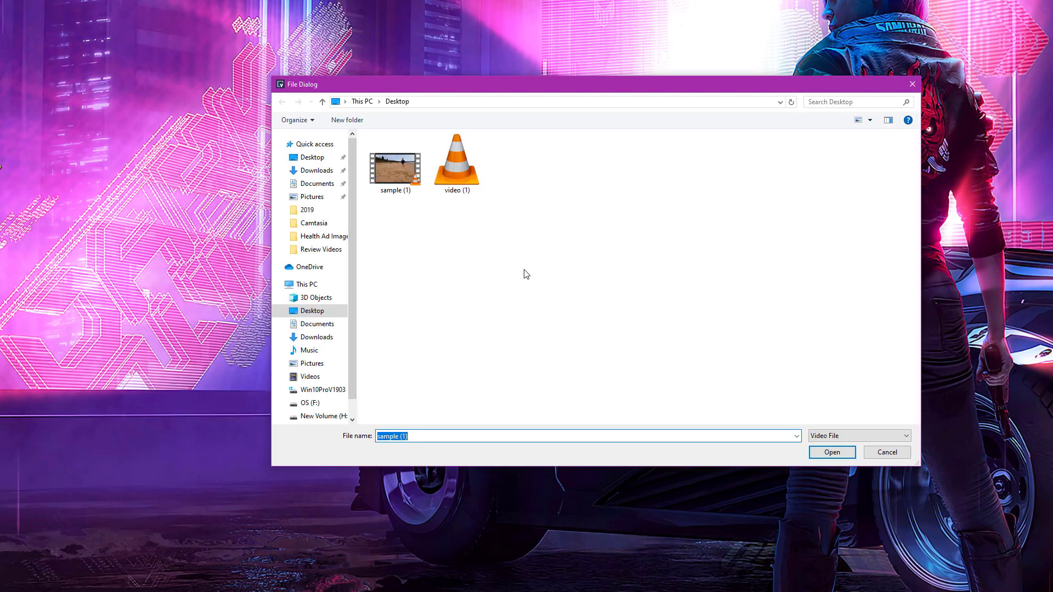
{"action": "double_click", "coordinate": [460, 160]}
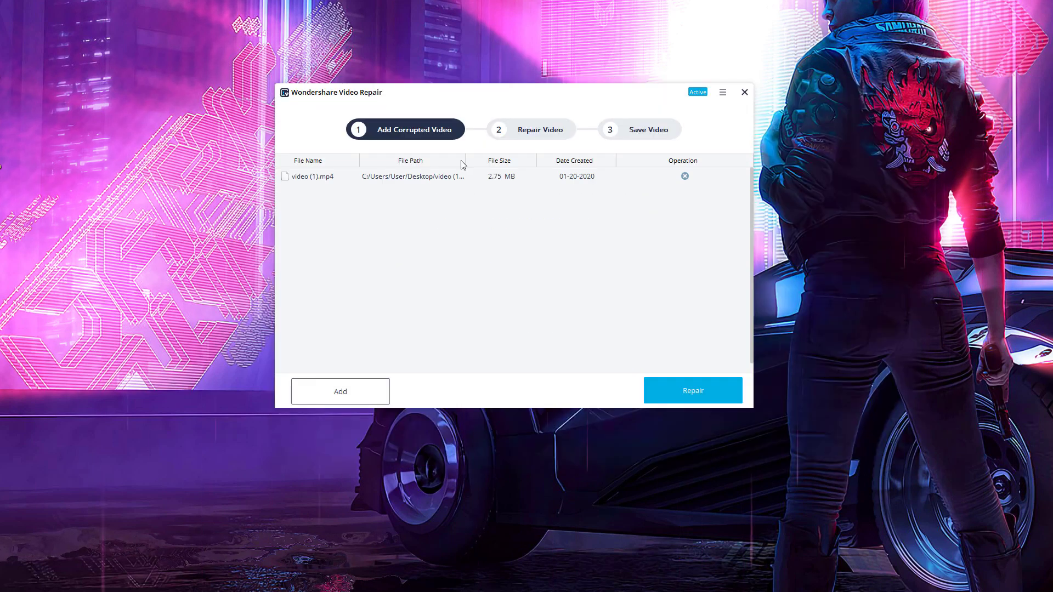
{"action": "left_click", "coordinate": [701, 390]}
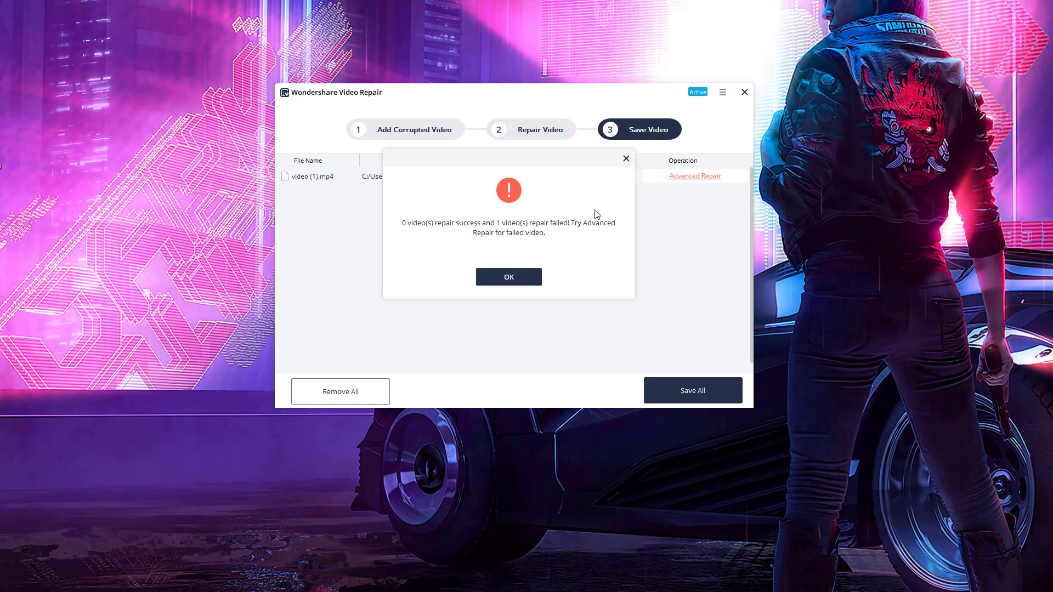
Dismiss the '1 video(s) repair failed' notice.
{"action": "left_click", "coordinate": [509, 278]}
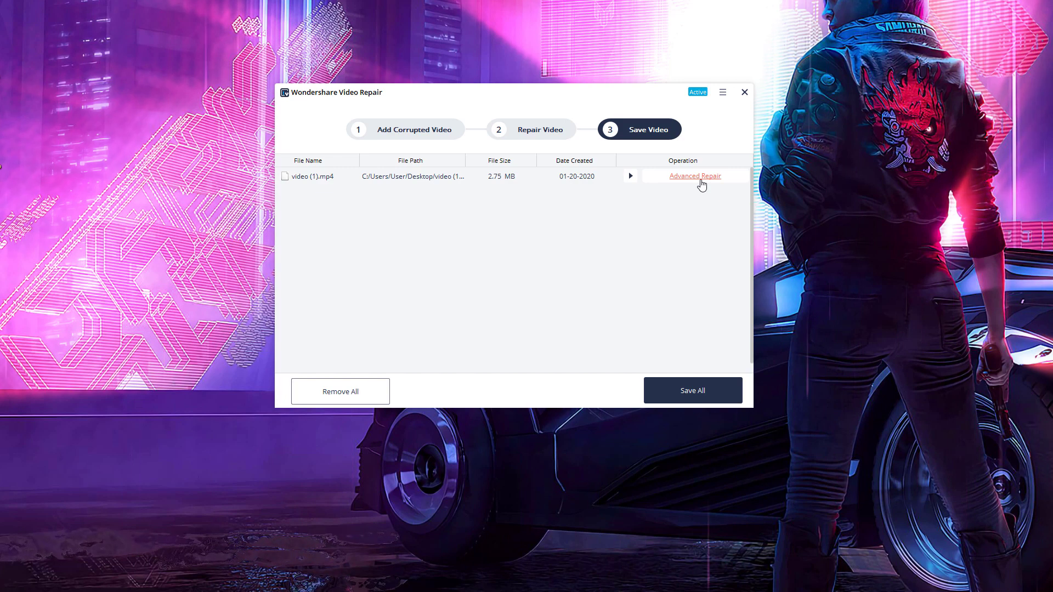
Run Advanced Repair on video (1).mp4 with sample (1).mp4 as the sample, 'Apply to all' kept on.
{"action": "left_click", "coordinate": [701, 180]}
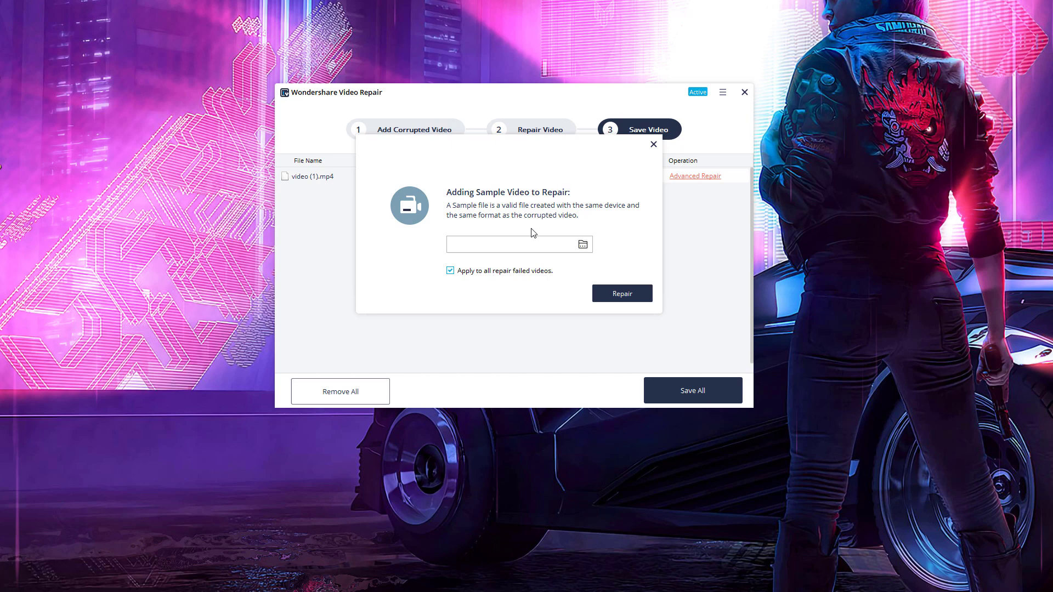
{"action": "left_click", "coordinate": [582, 245]}
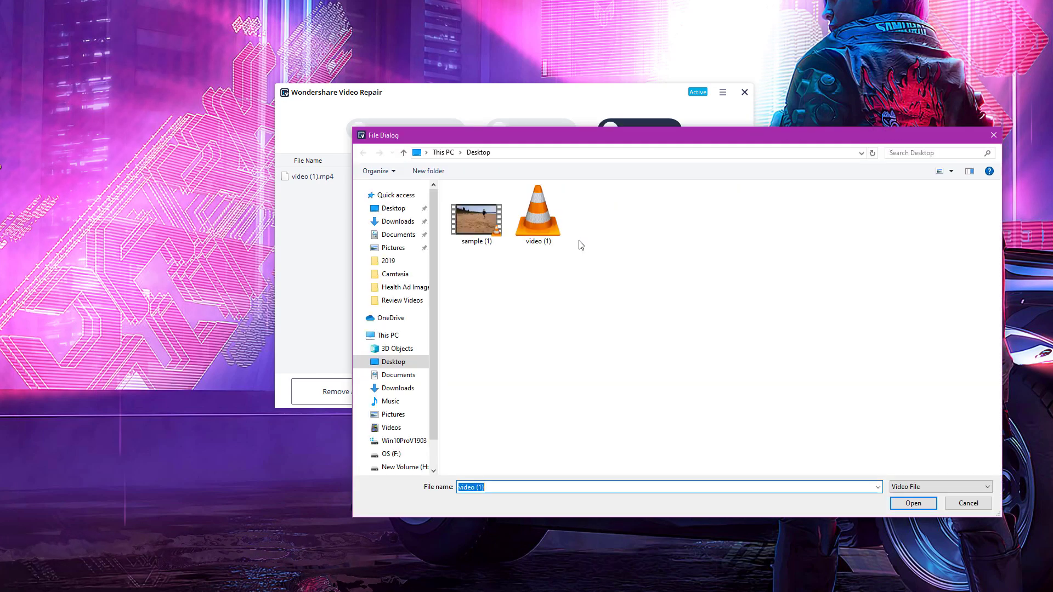
{"action": "double_click", "coordinate": [488, 236]}
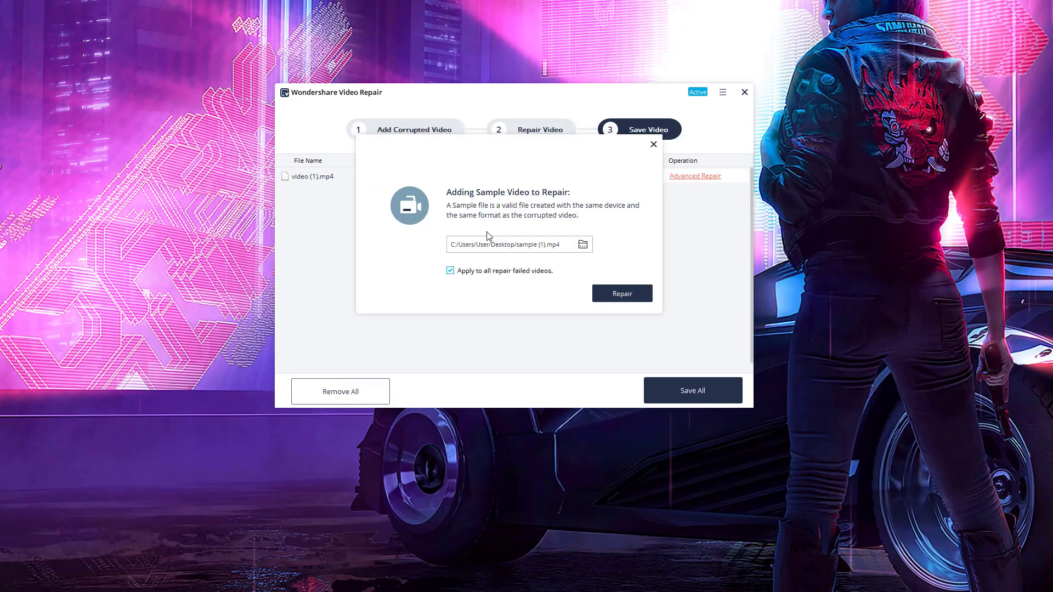
{"action": "left_click", "coordinate": [453, 271]}
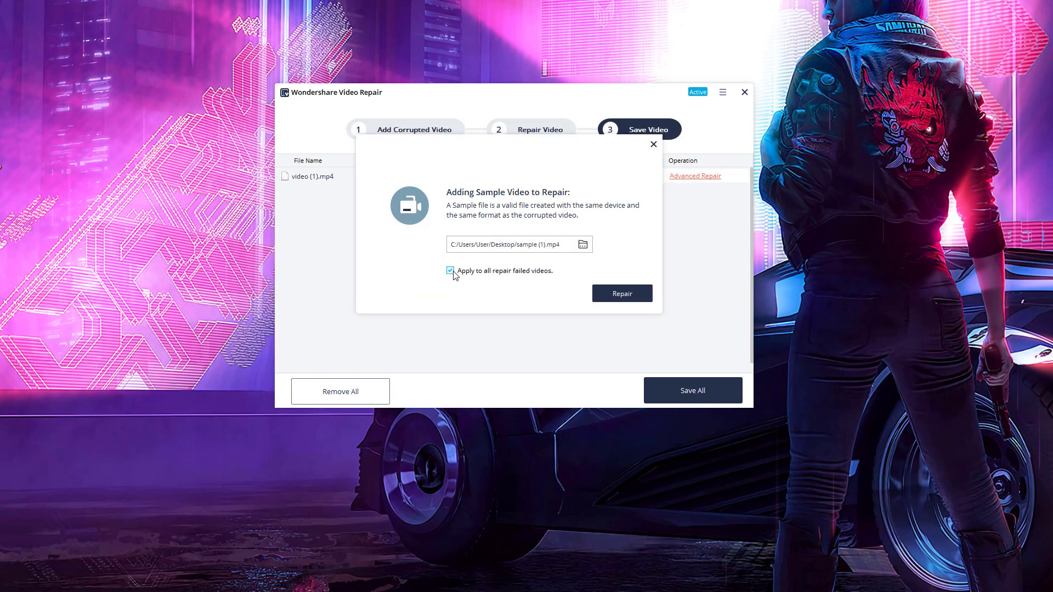
{"action": "left_click", "coordinate": [486, 270]}
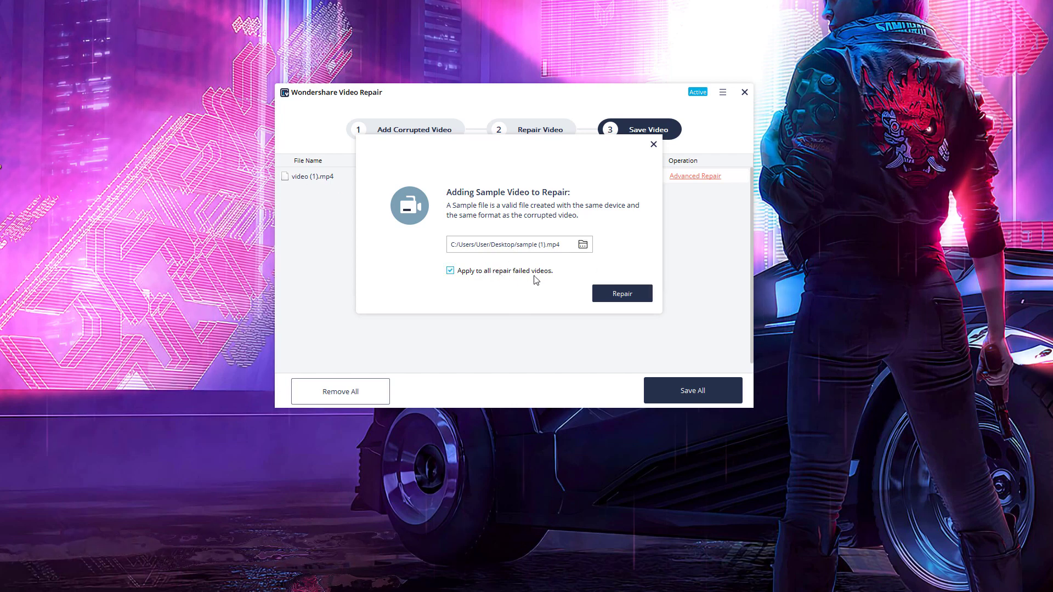
{"action": "left_click", "coordinate": [624, 291]}
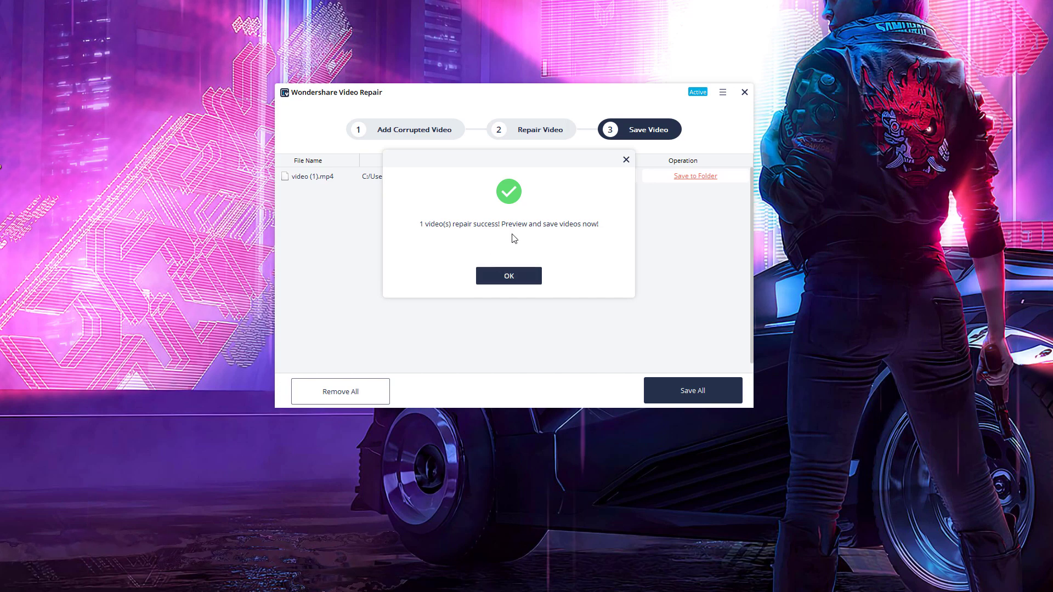
{"action": "left_click", "coordinate": [515, 278]}
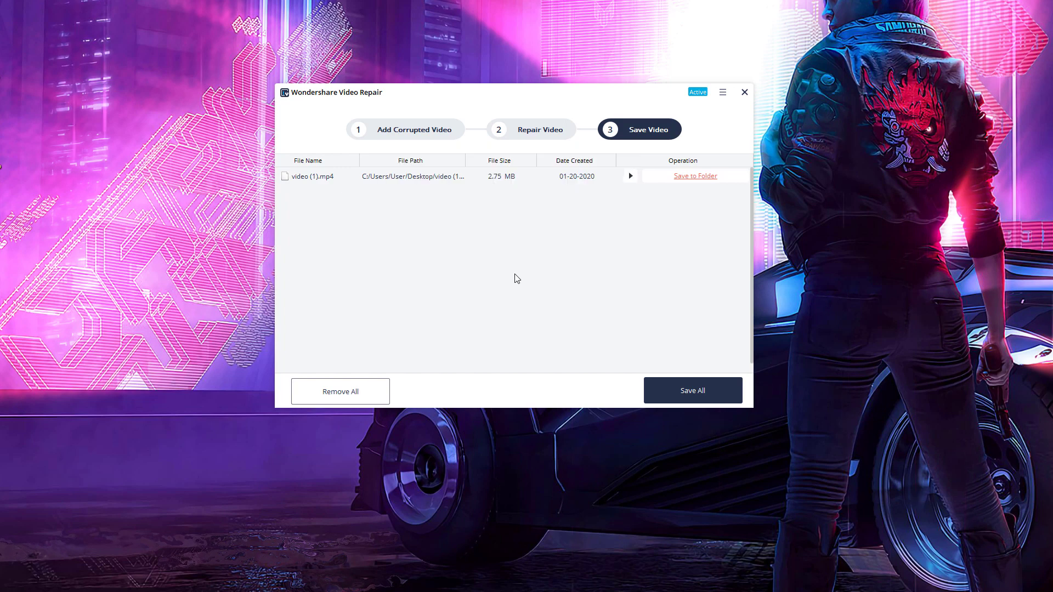
{"action": "left_click", "coordinate": [630, 176]}
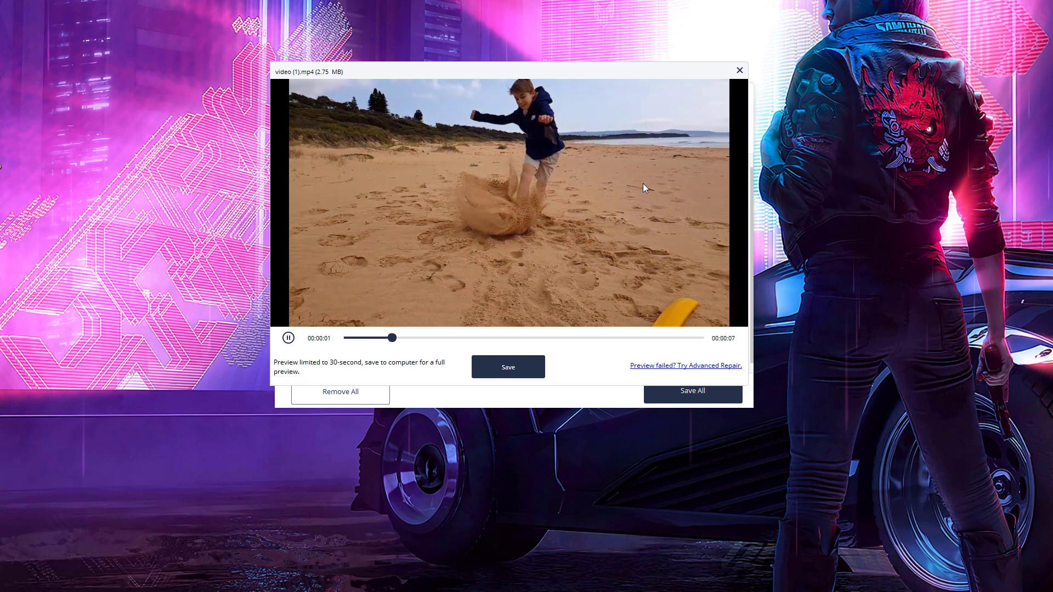
{"action": "left_click", "coordinate": [739, 72]}
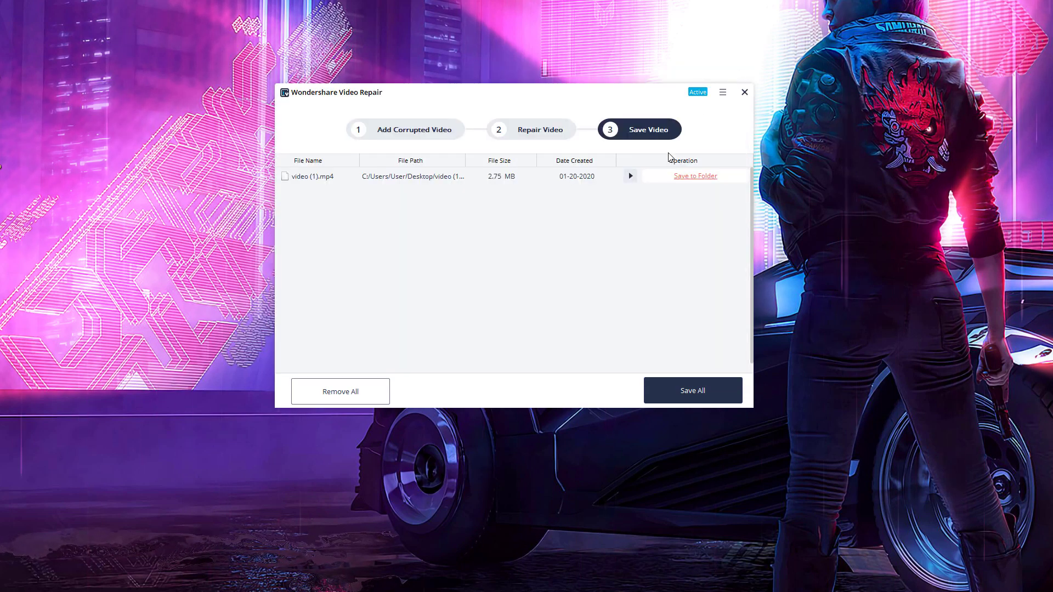